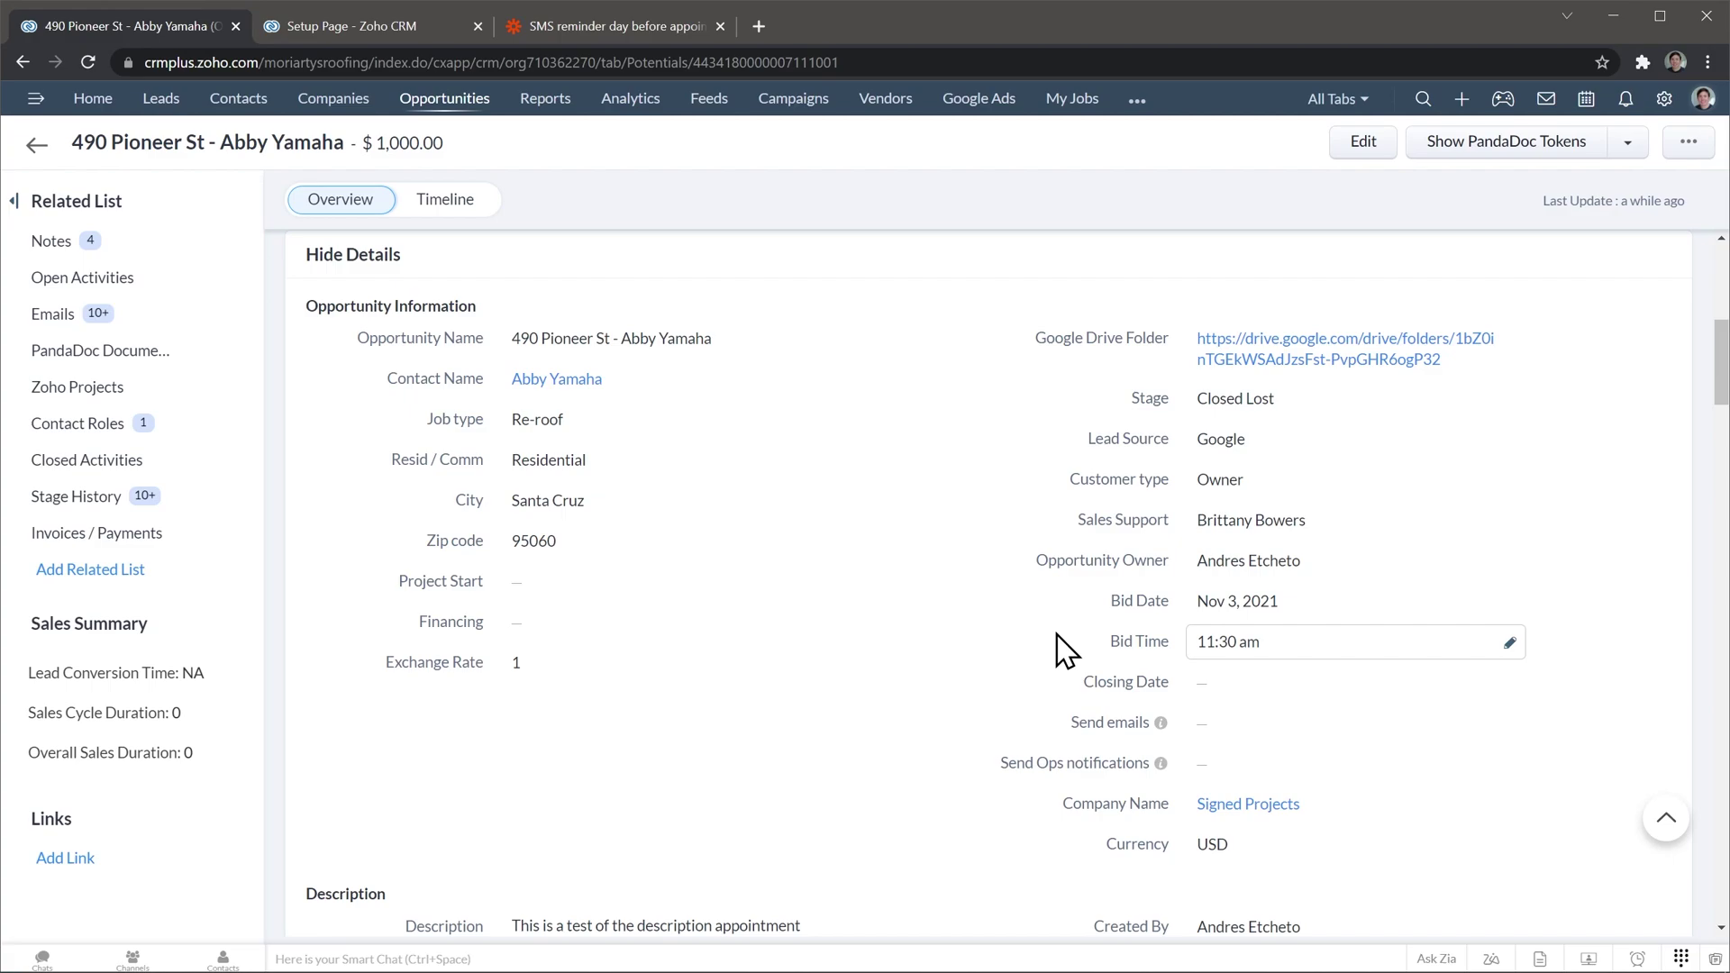
Step: On the setup page, open the rule's WHEN timing and inspect the execution date options, leaving 1 day before Bid Date unchanged
click(407, 29)
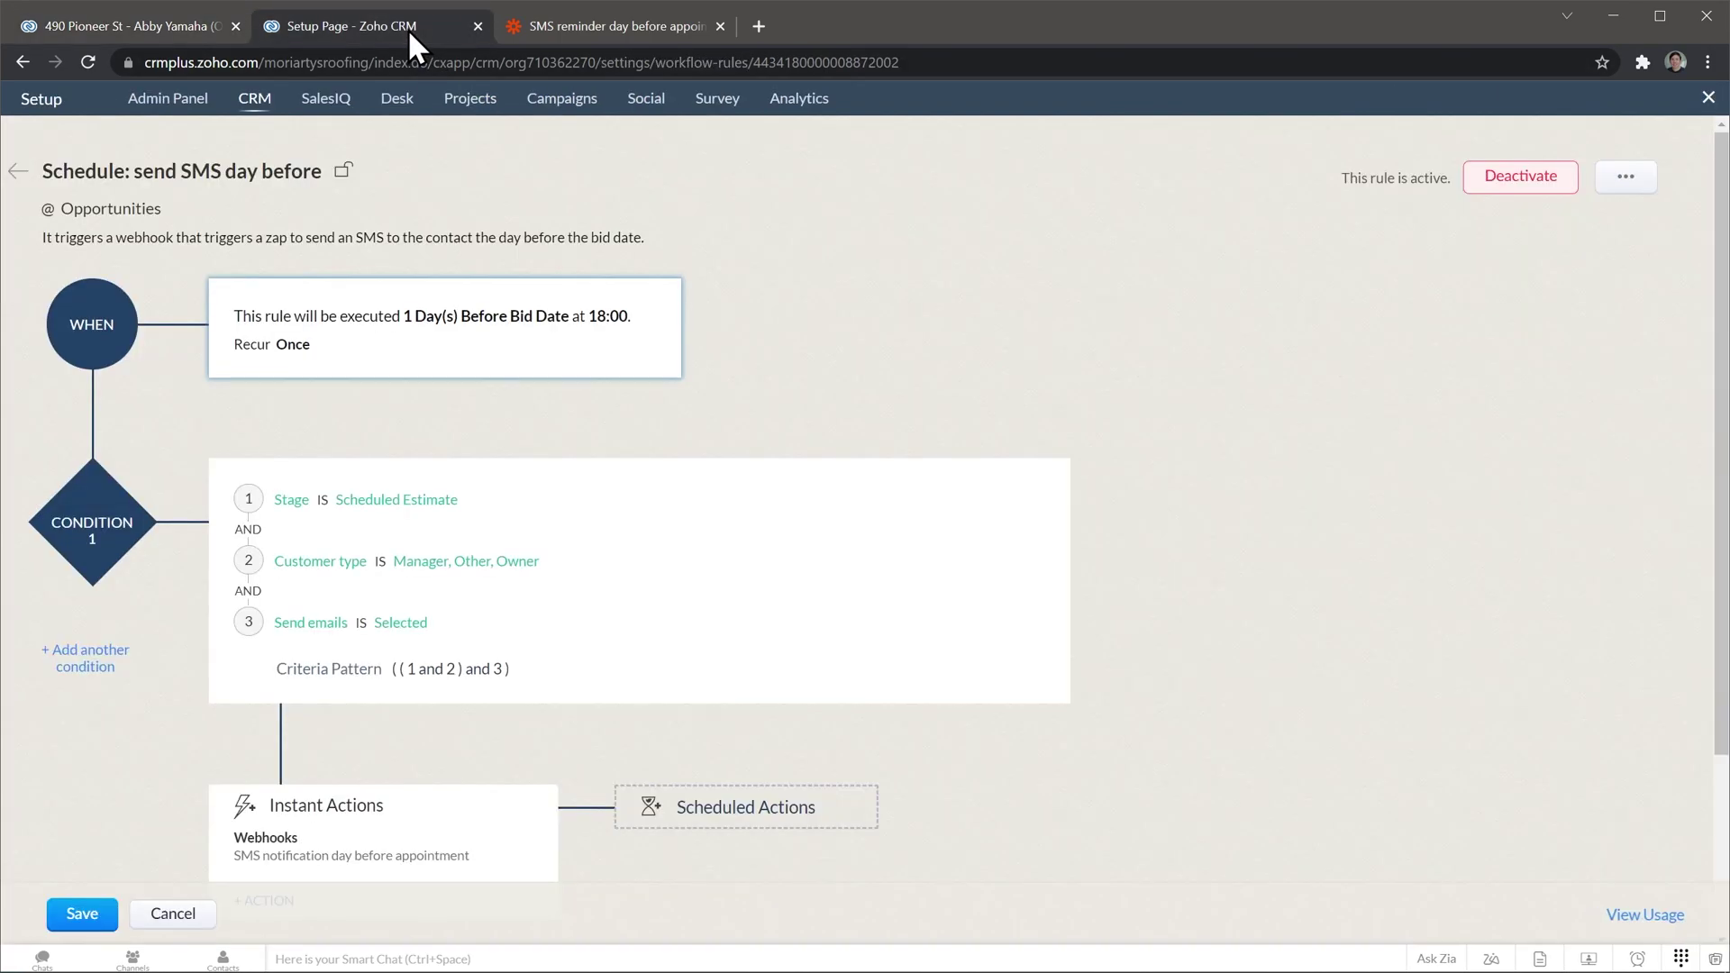
mouse_move(582, 111)
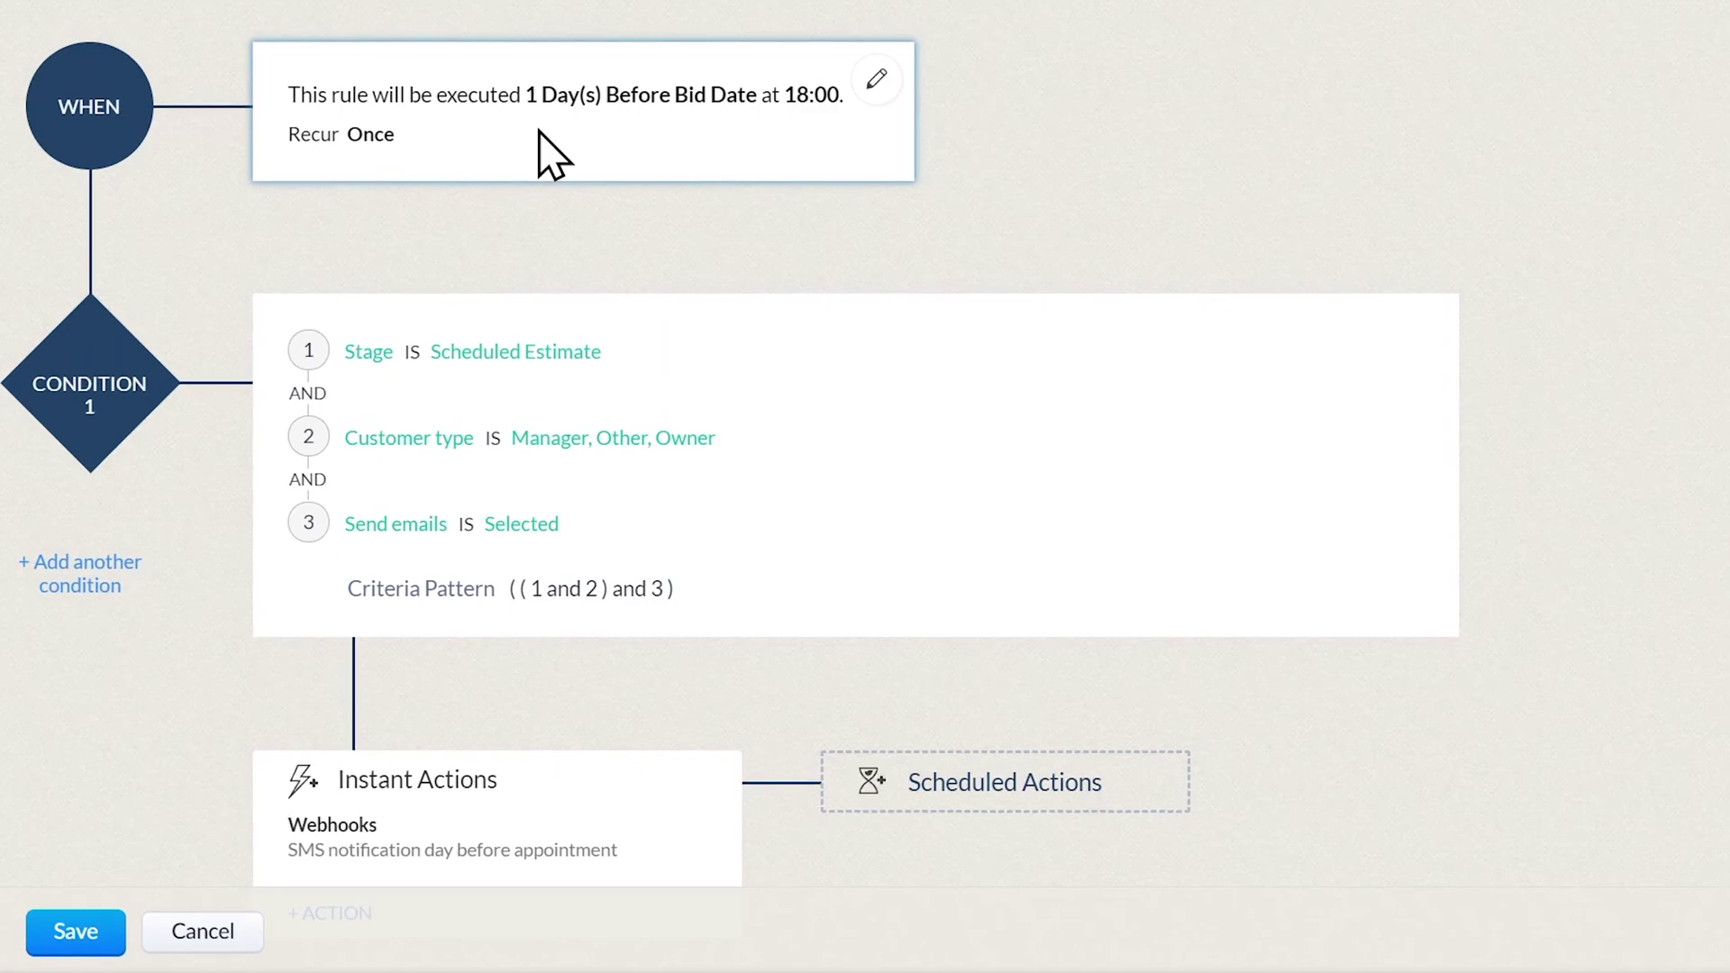
click(876, 79)
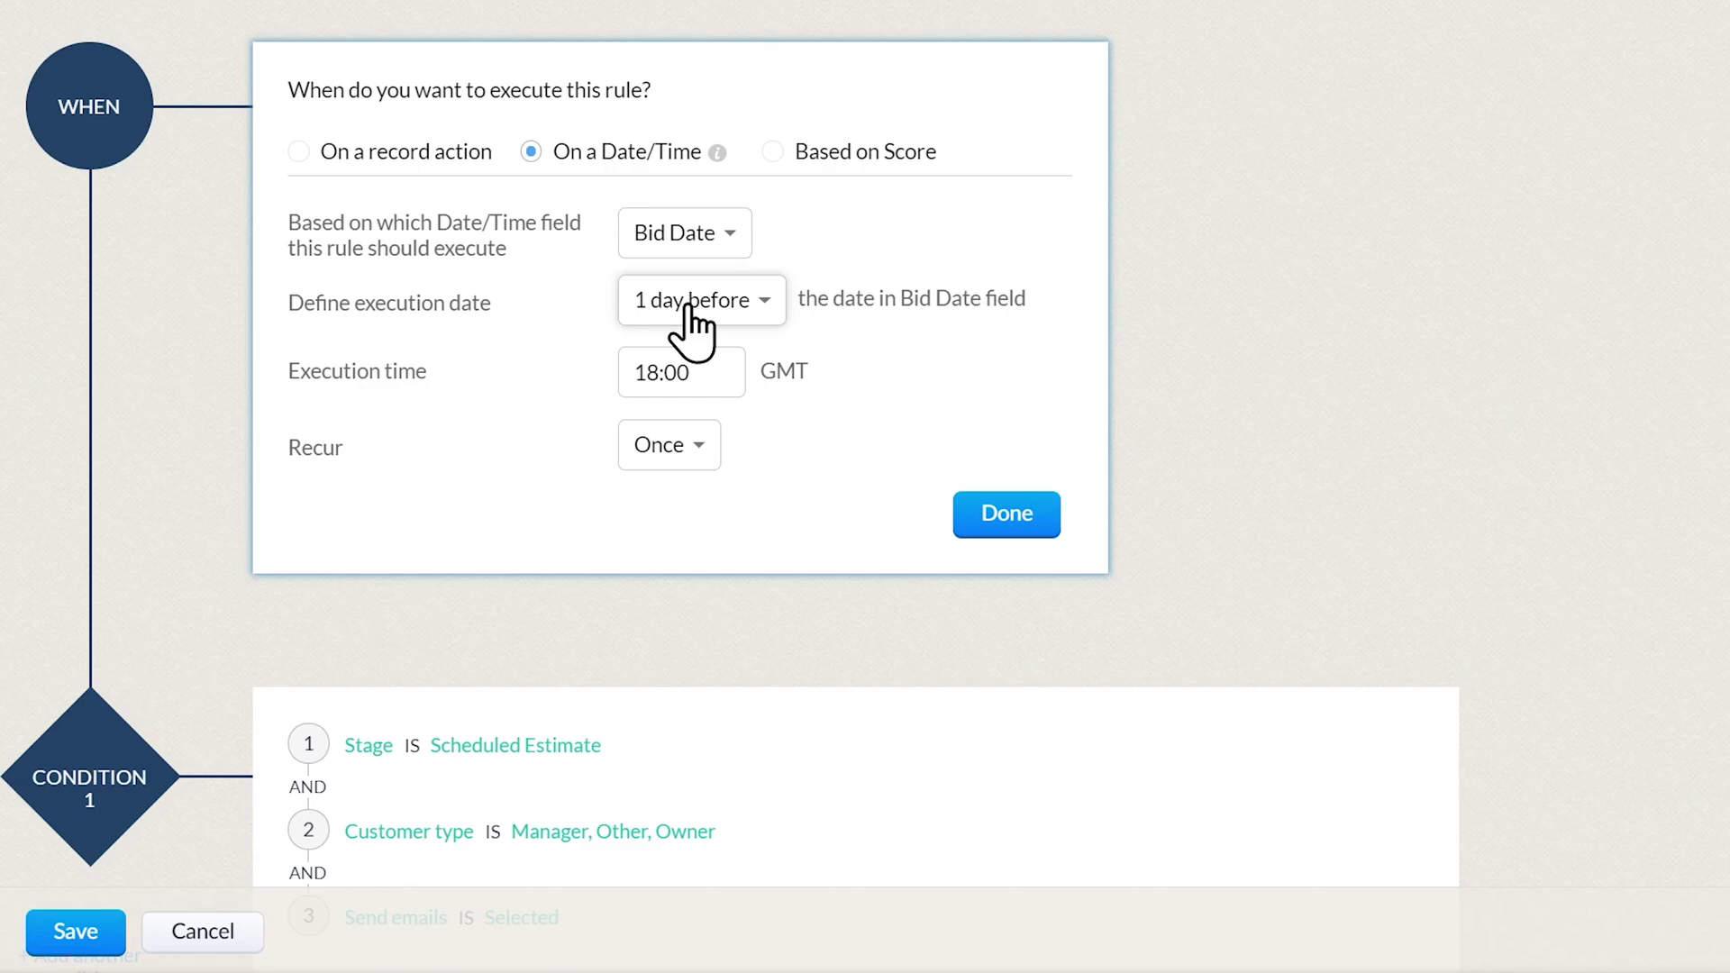
click(747, 306)
scroll(768, 220, up, 1)
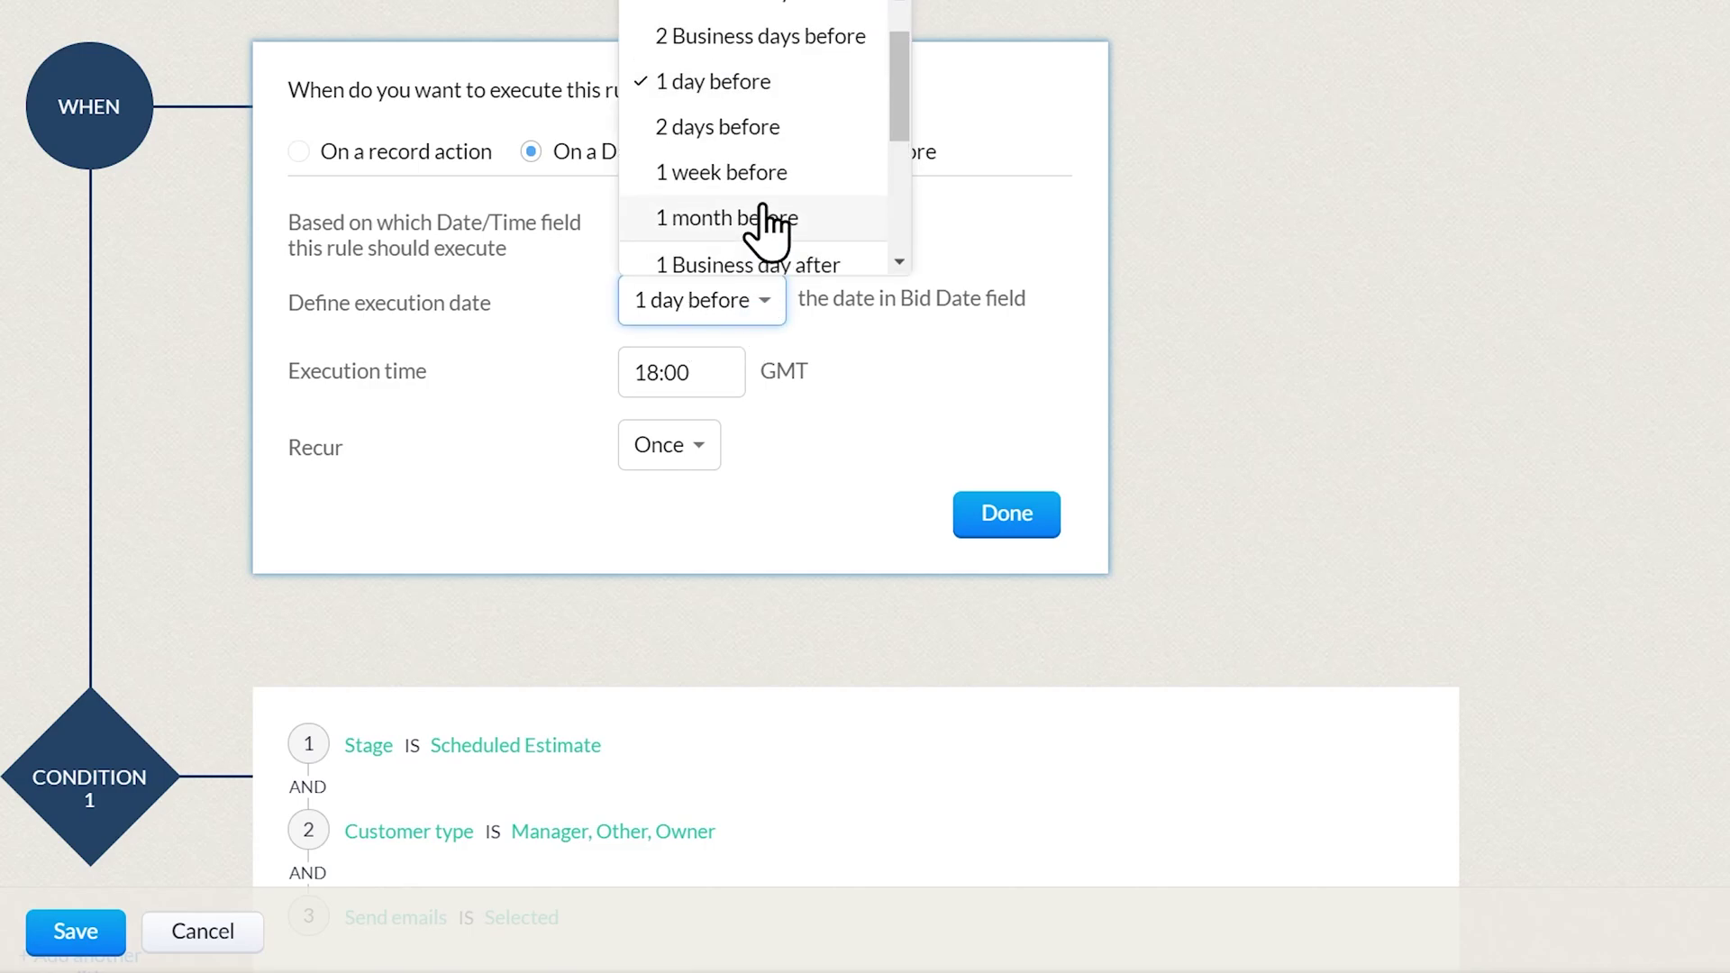
scroll(767, 225, down, 3)
scroll(764, 227, down, 2)
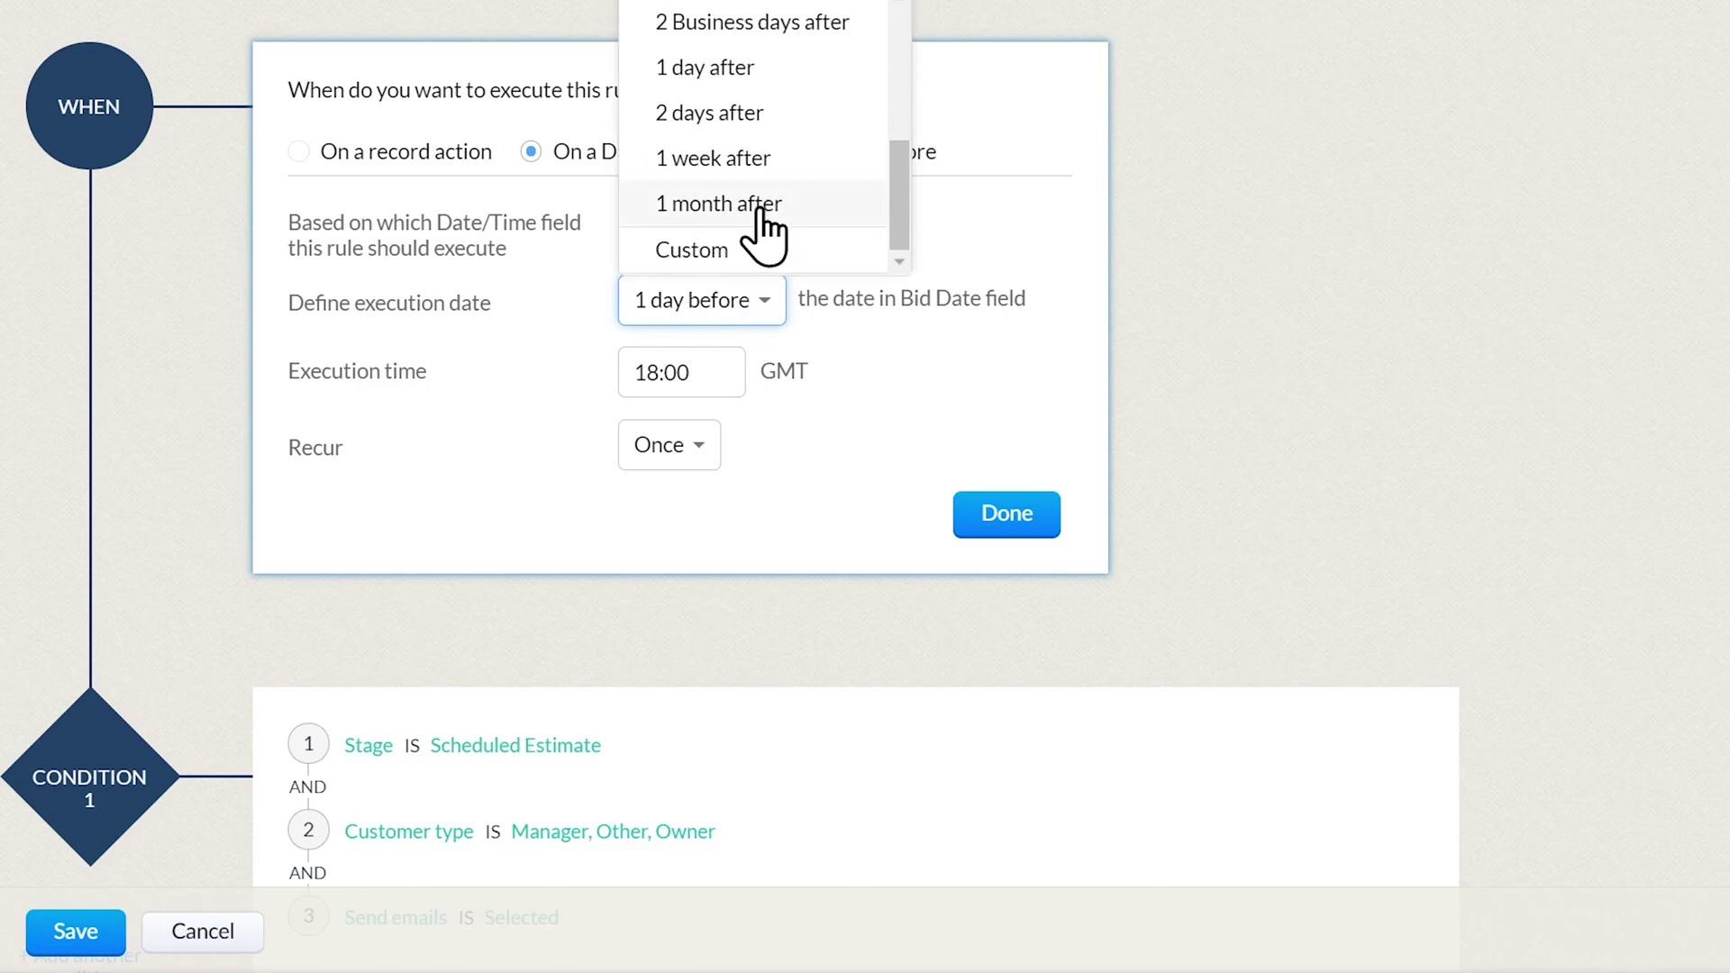
click(863, 375)
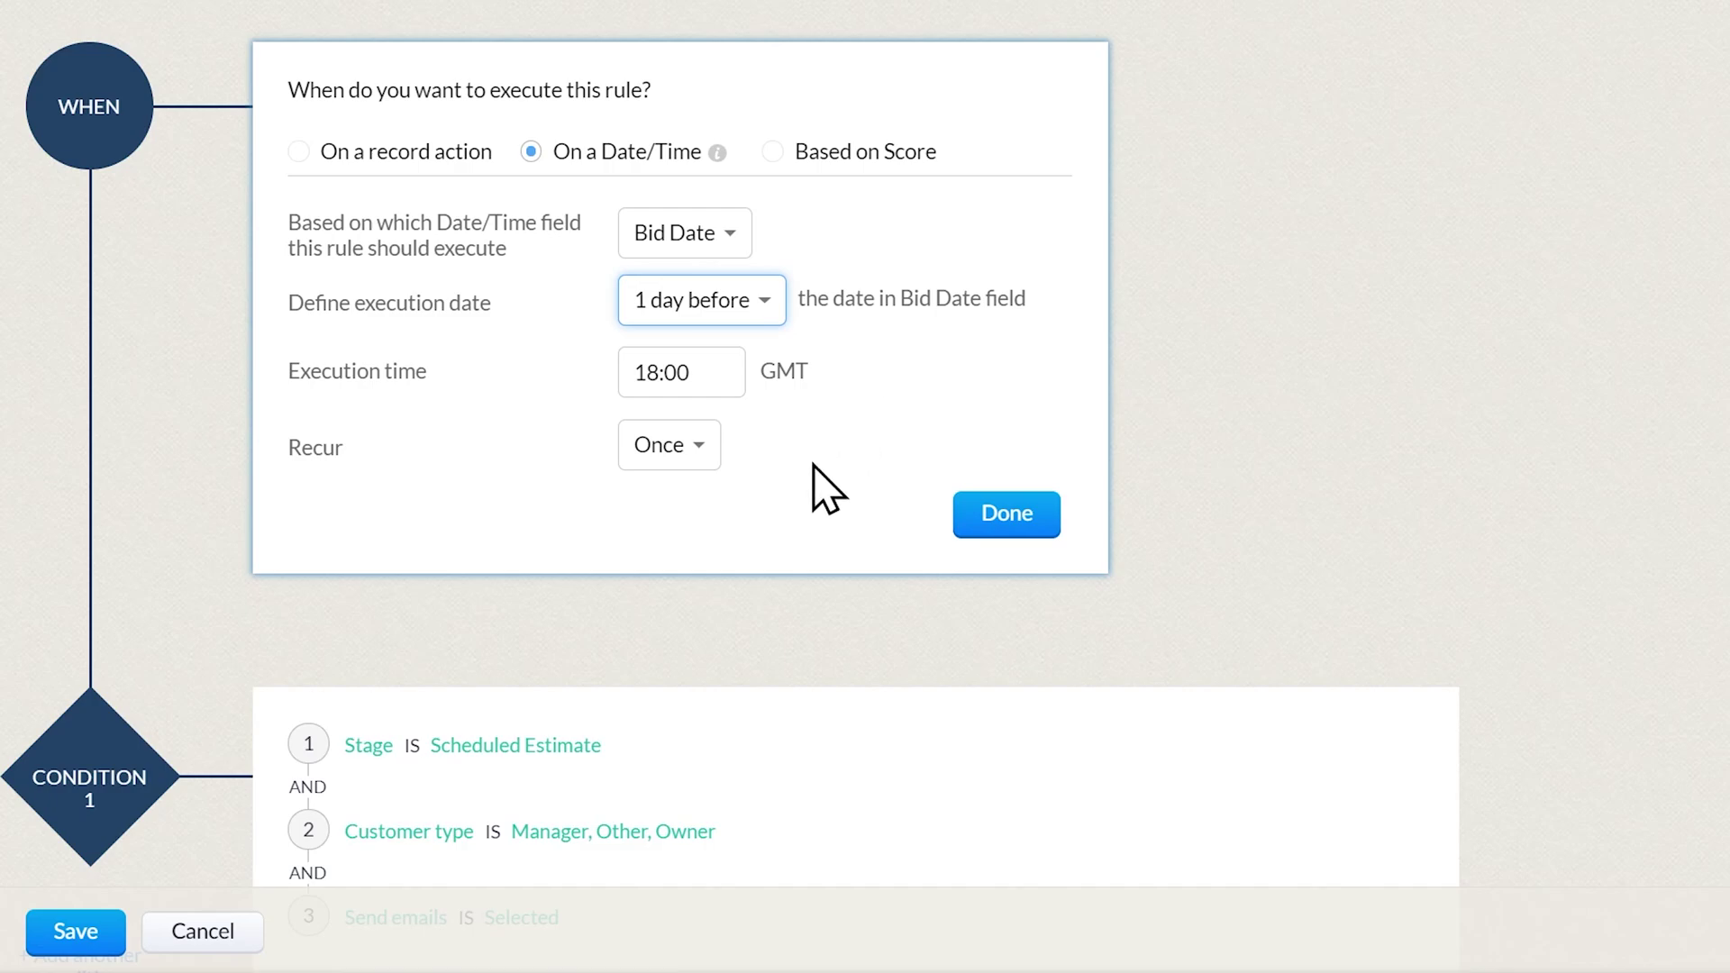
Step: Confirm the unchanged timing and review the rule's three conditions and webhook SMS action
click(966, 515)
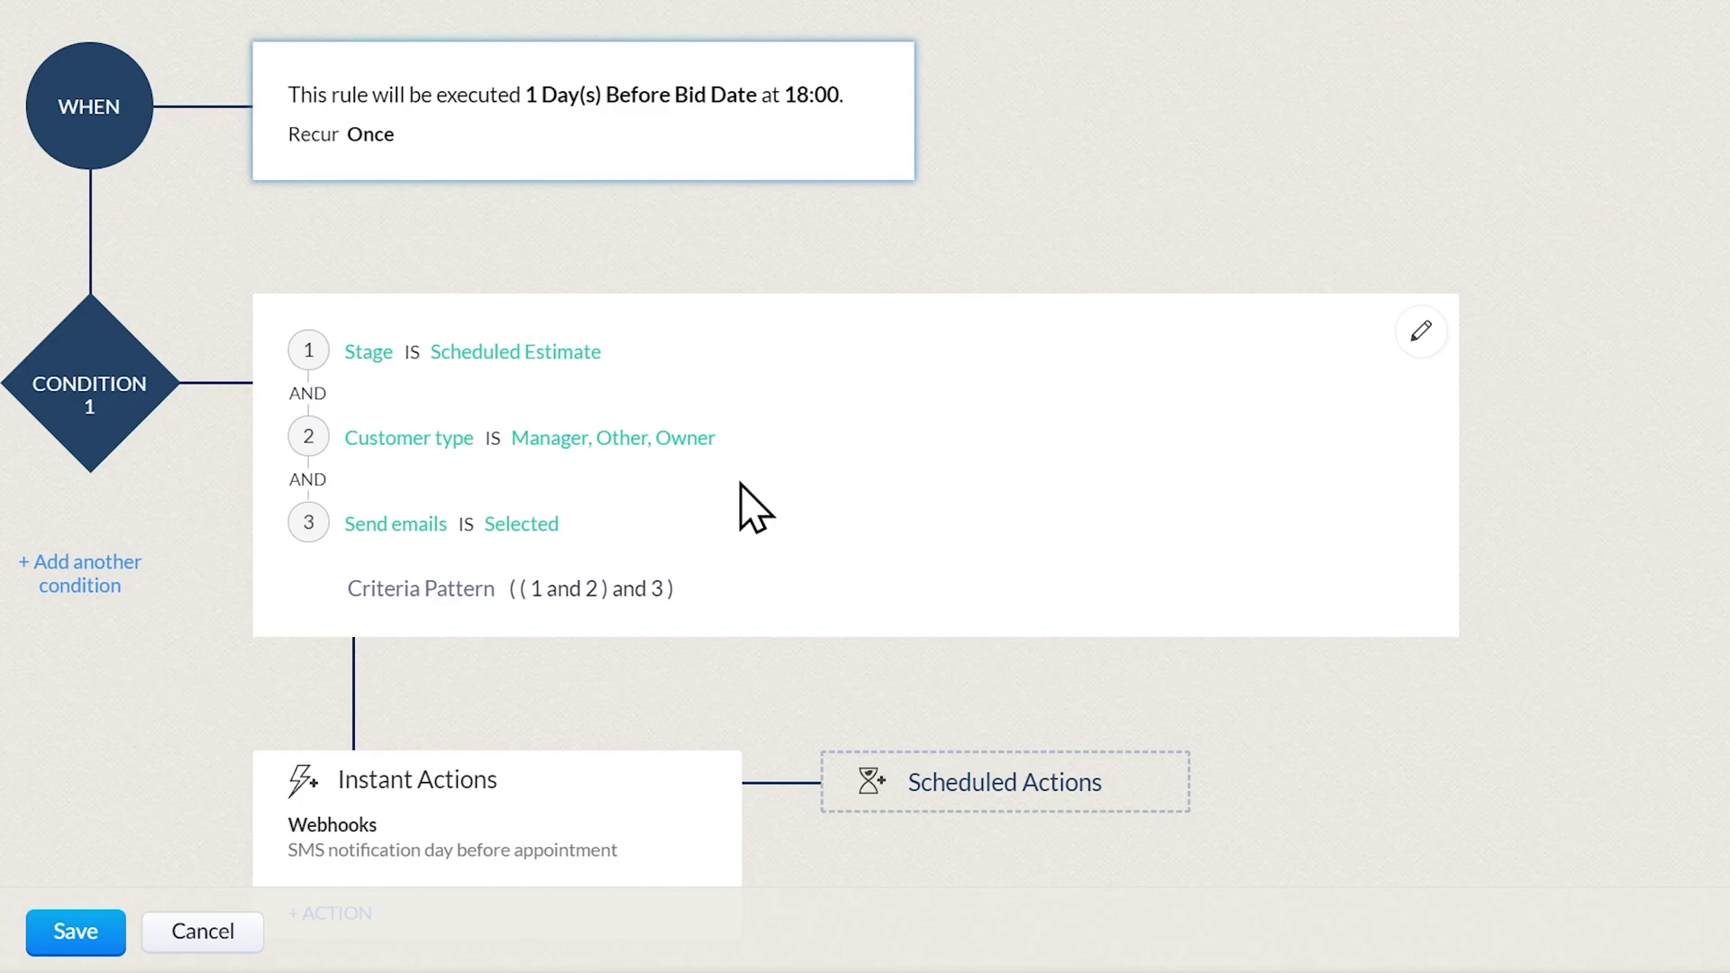
scroll(752, 509, down, 3)
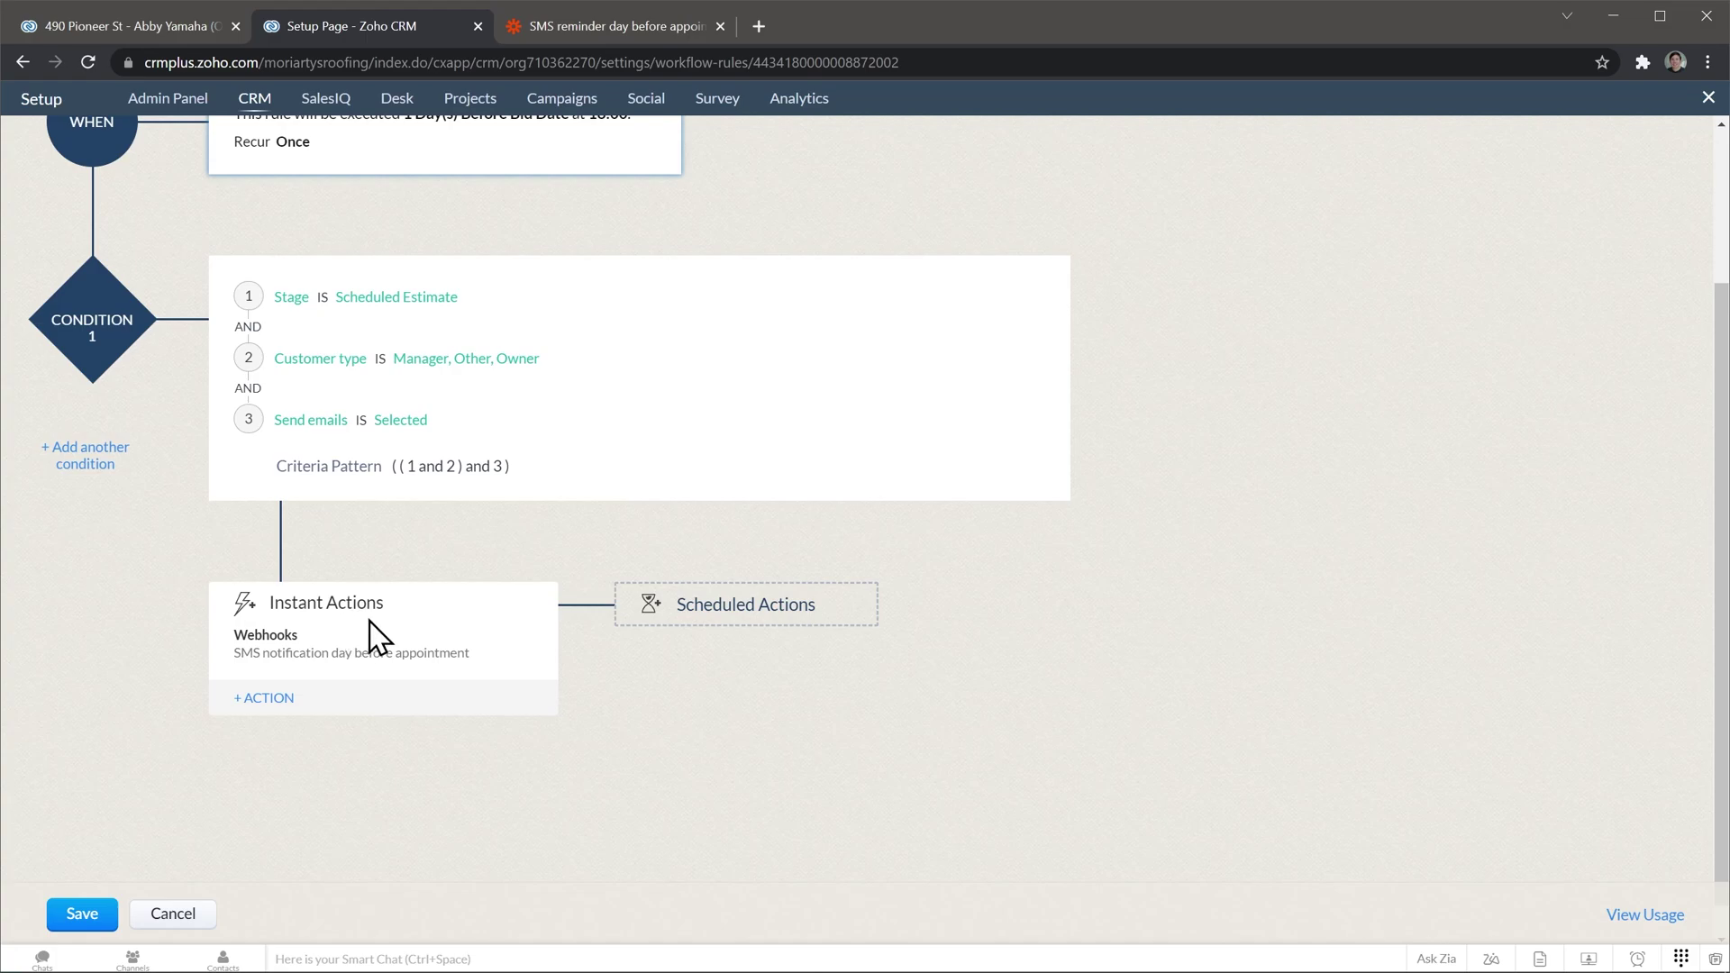
Step: Switch to the Zapier tab and scroll through the 'SMS reminder day before appointment' zap's steps
click(640, 31)
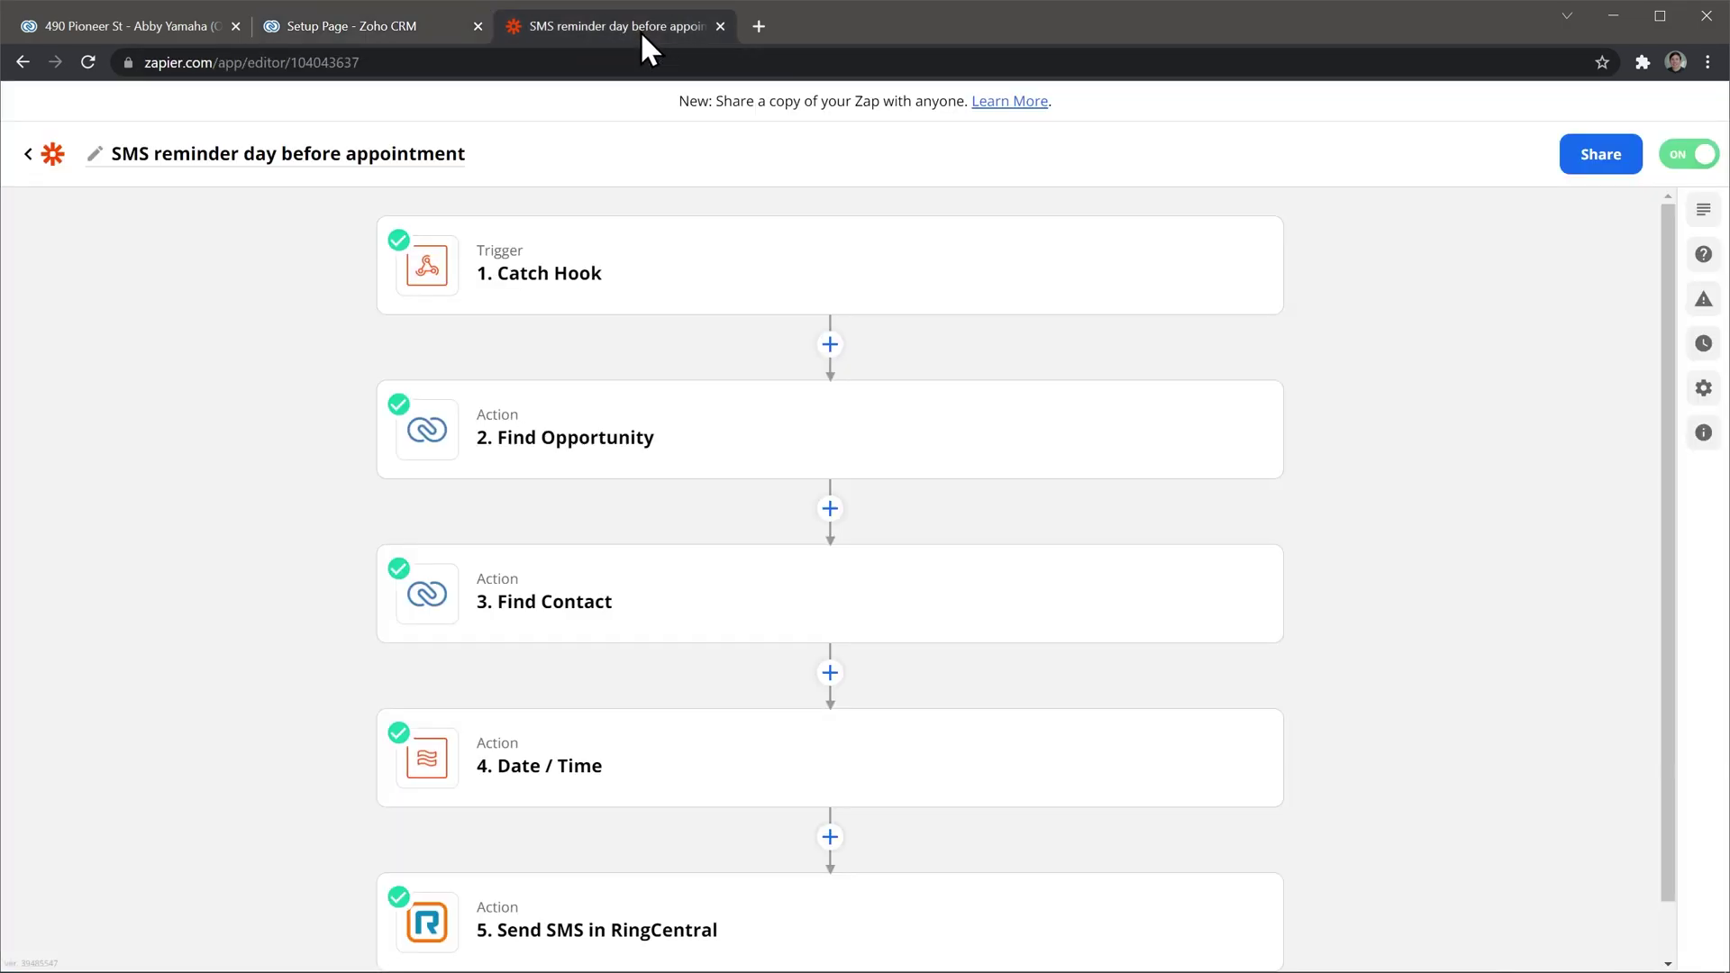
mouse_move(830, 593)
scroll(658, 588, down, 1)
Step: Expand the Date / Time step's setup and test, showing Bid Date formatted as Sep 30 2020
click(647, 698)
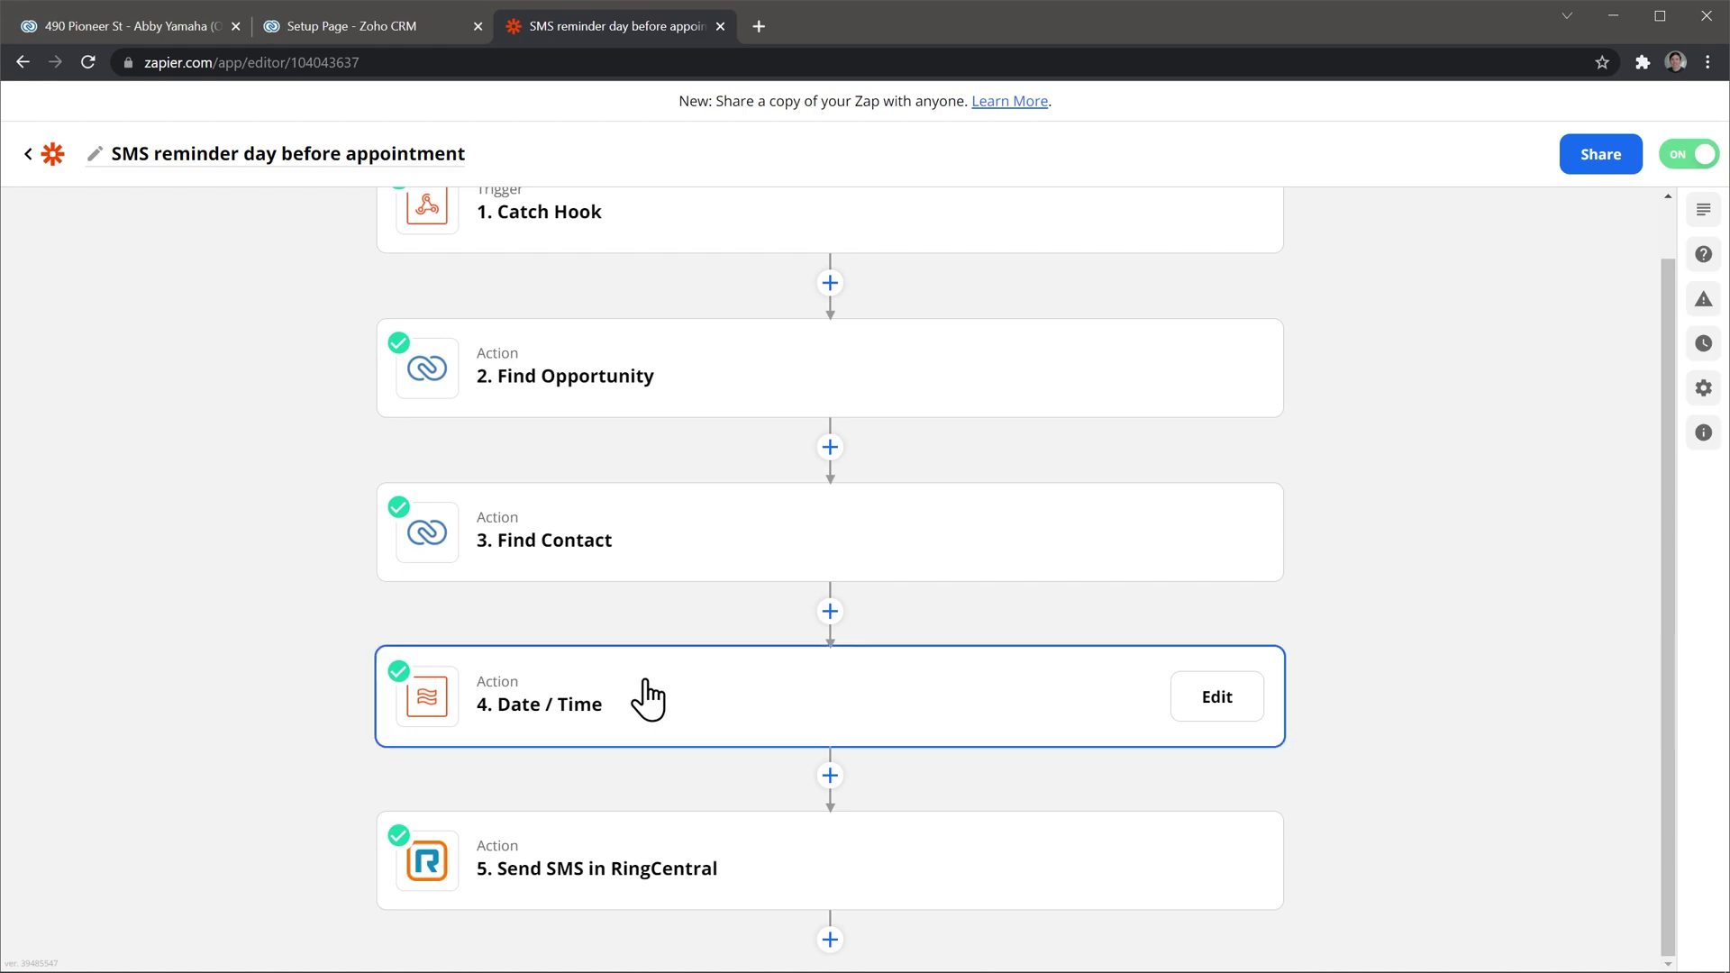
scroll(655, 698, down, 2)
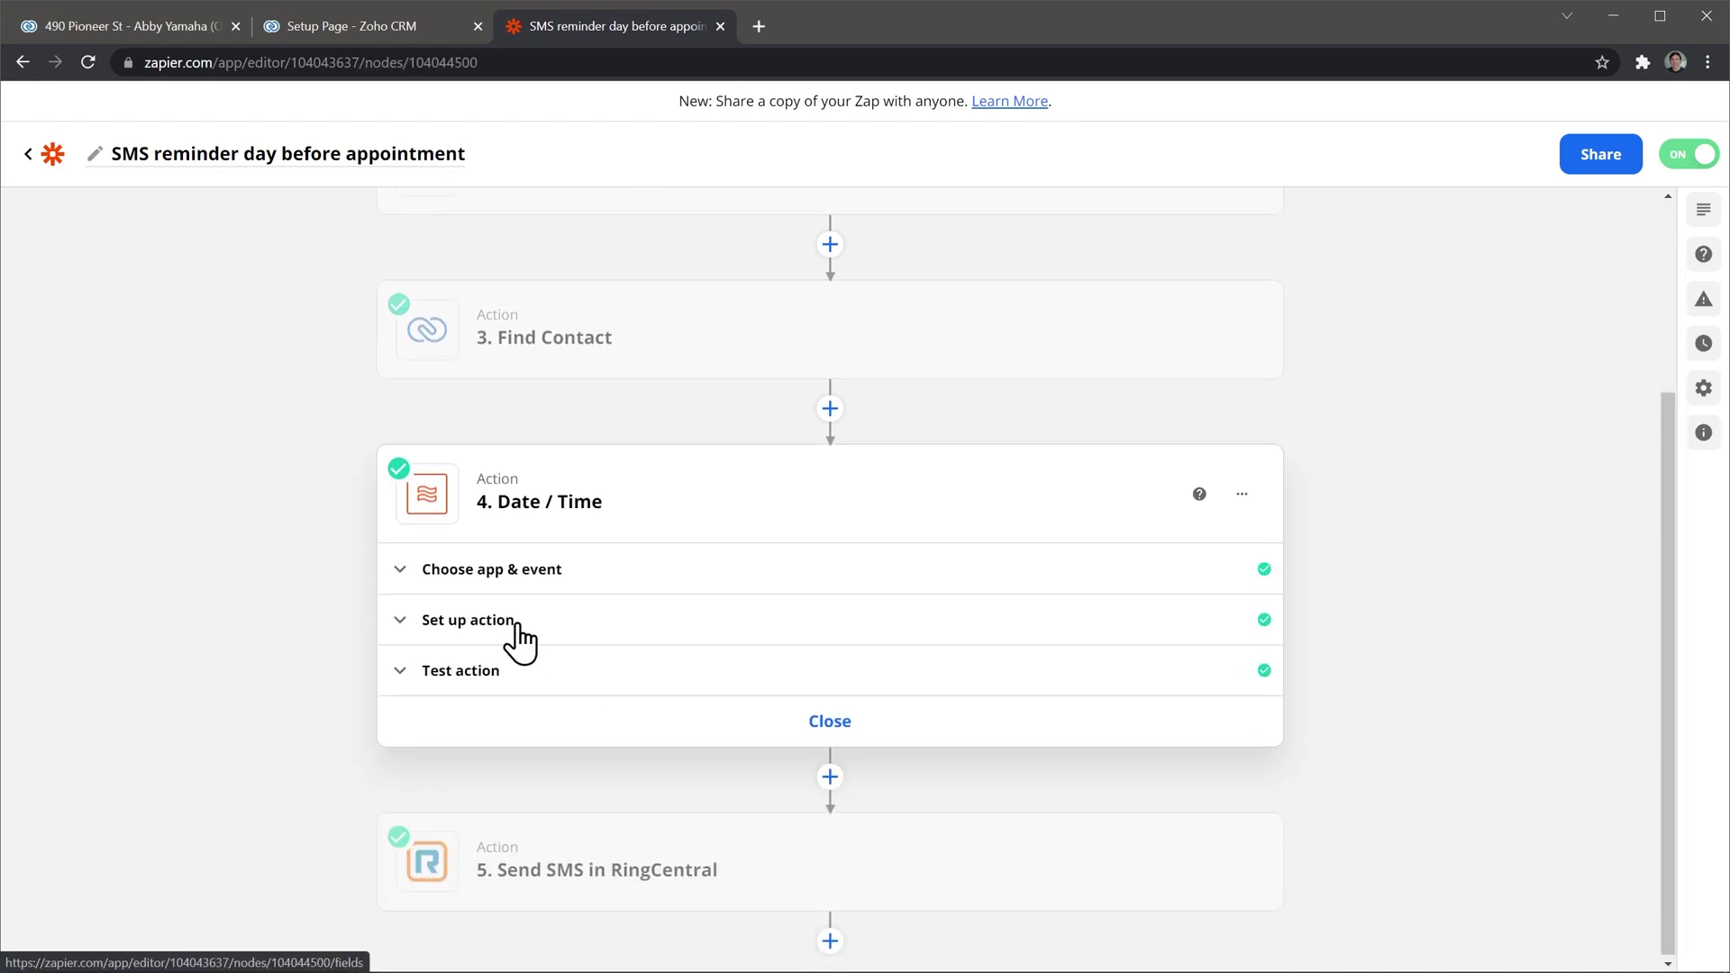
click(507, 621)
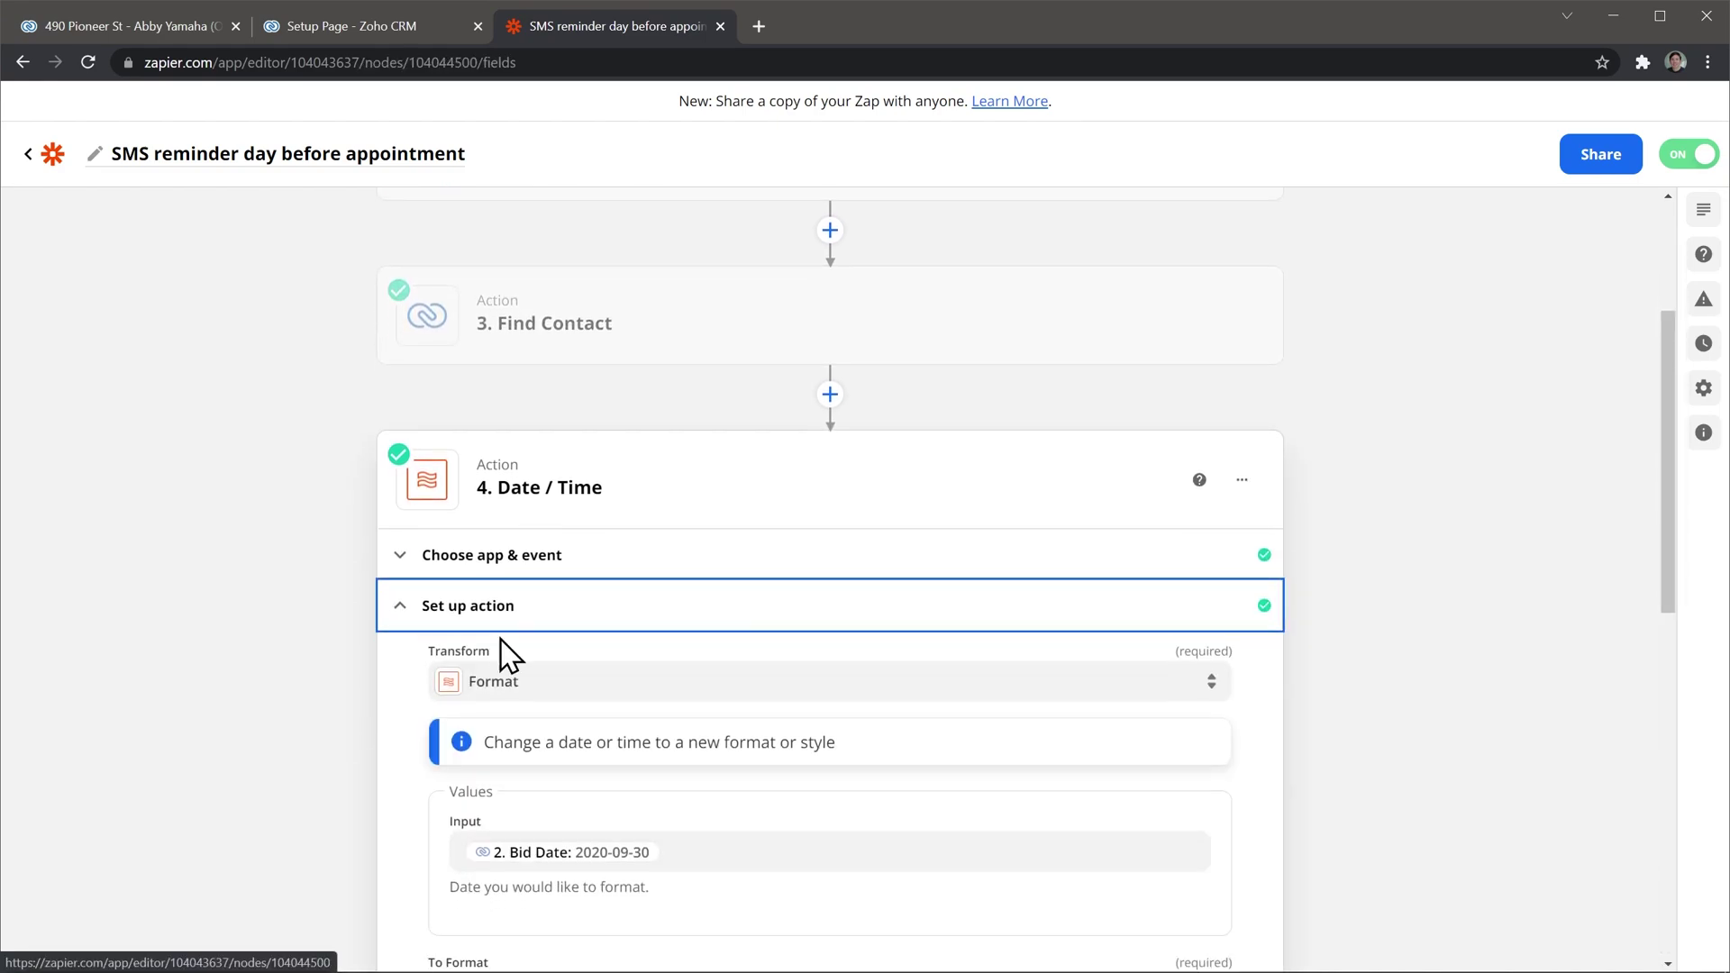
scroll(504, 653, down, 2)
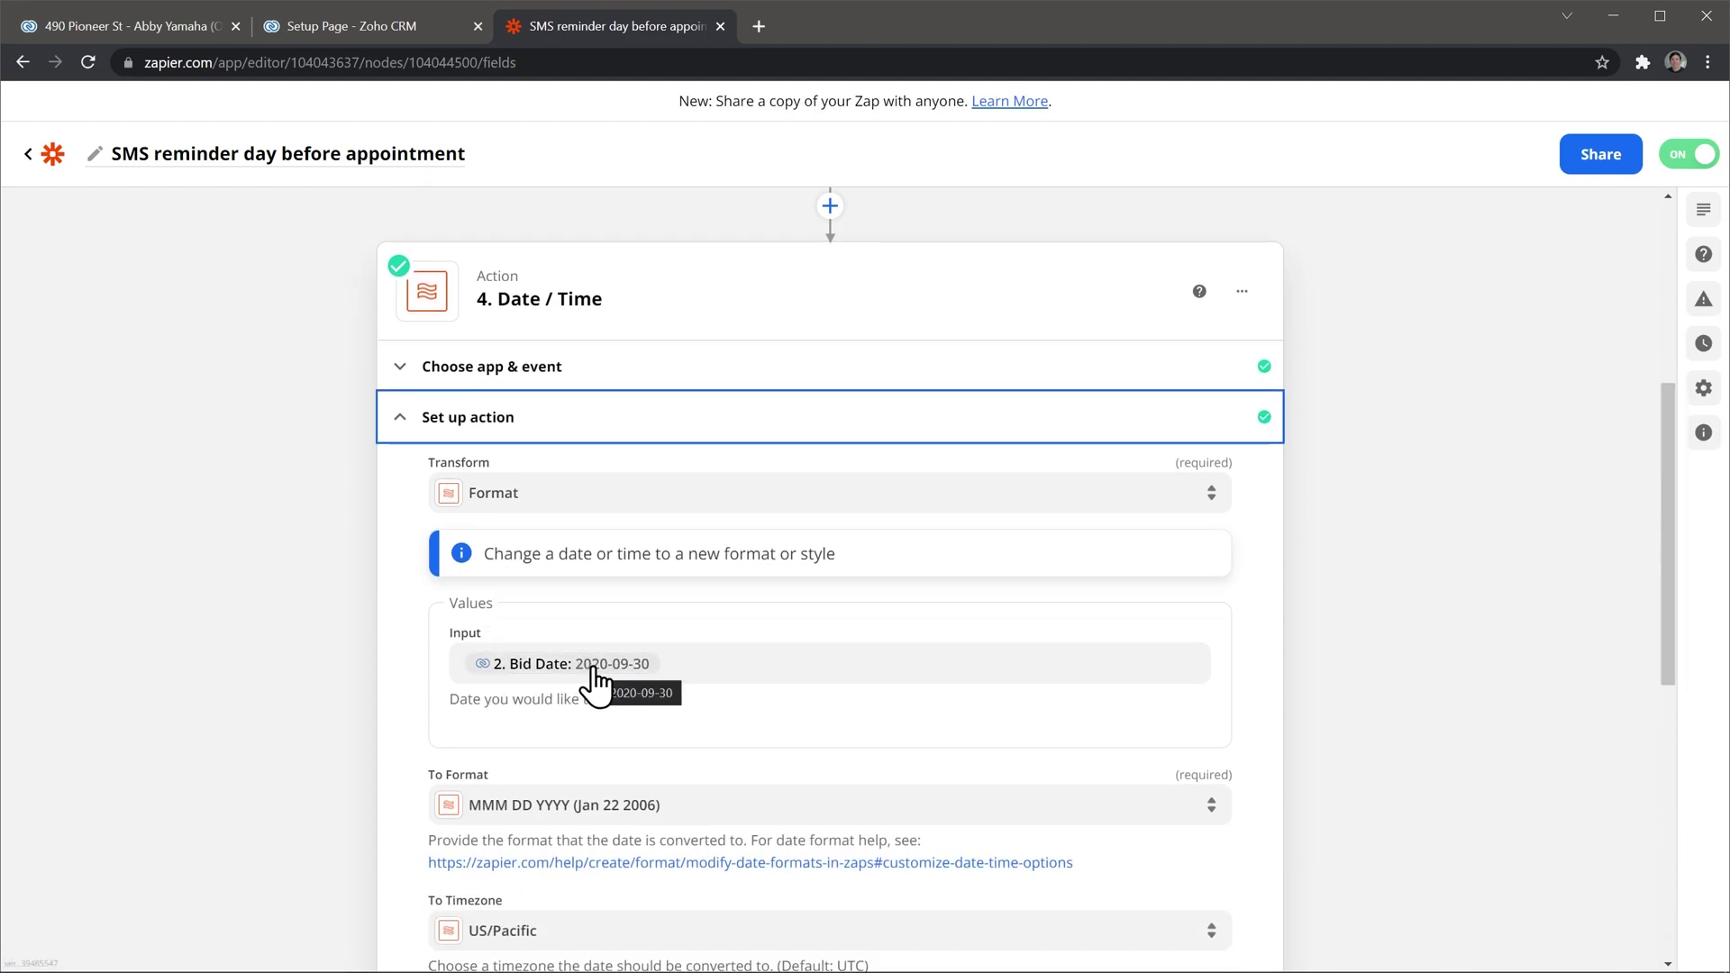
scroll(596, 630, down, 3)
scroll(487, 712, down, 3)
click(554, 751)
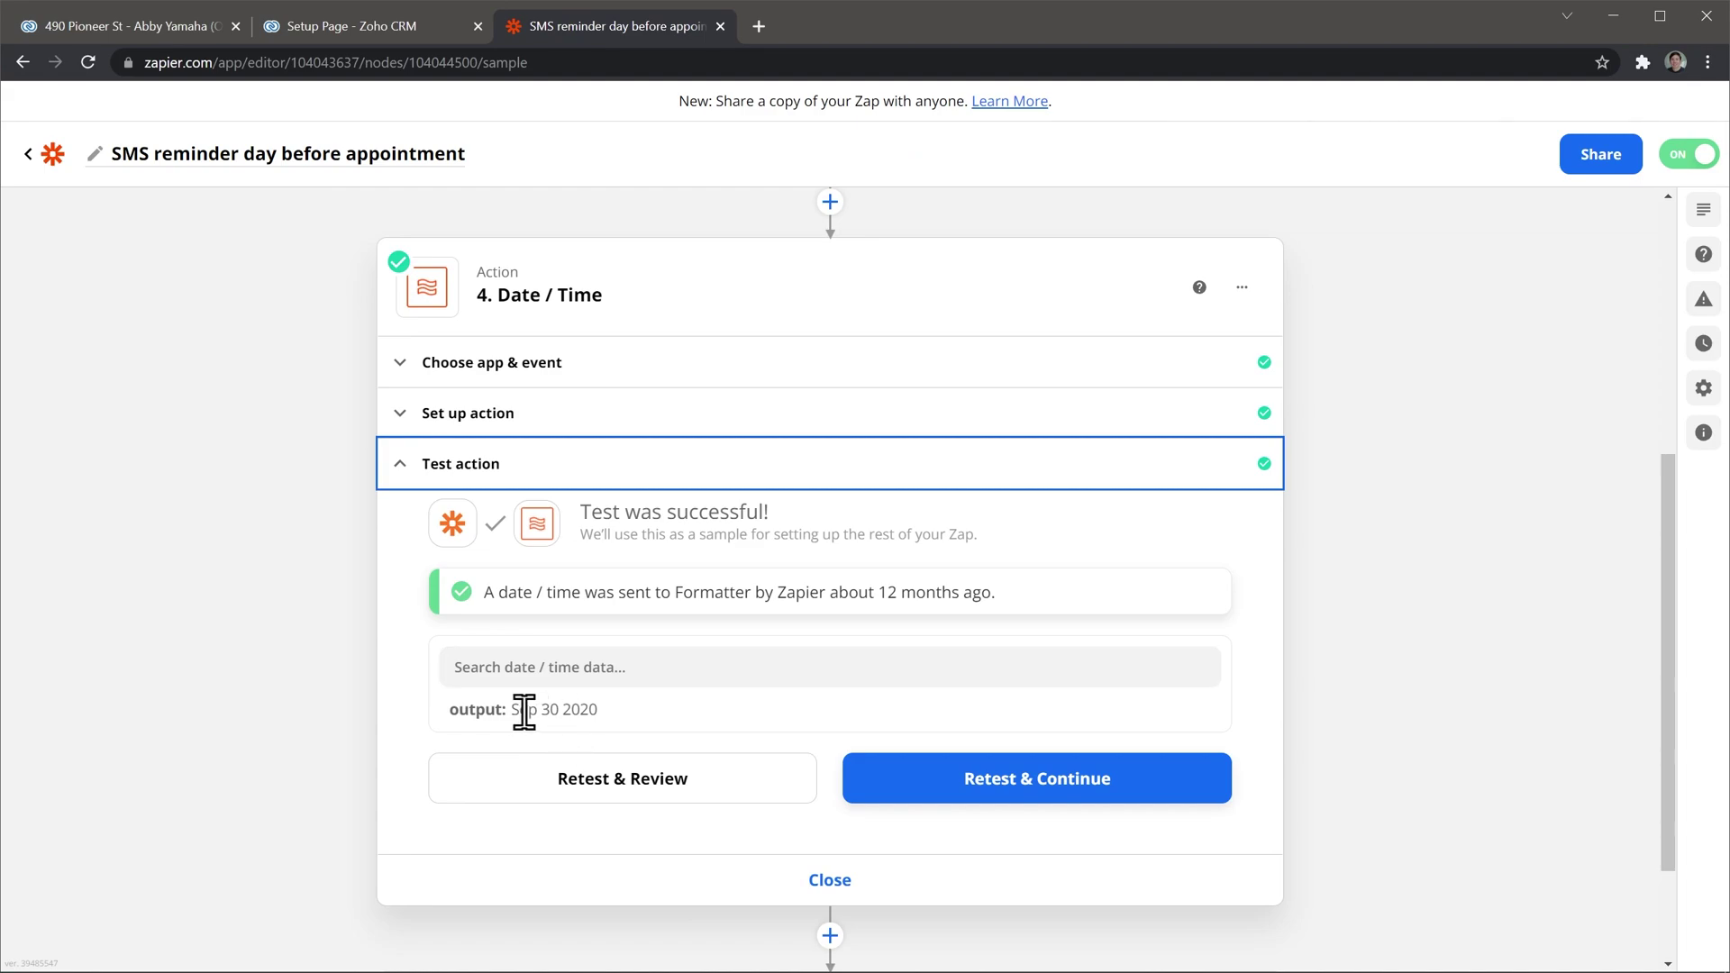
Step: Close the Date / Time step and expand RingCentral Send SMS's app, event and message setup
click(752, 880)
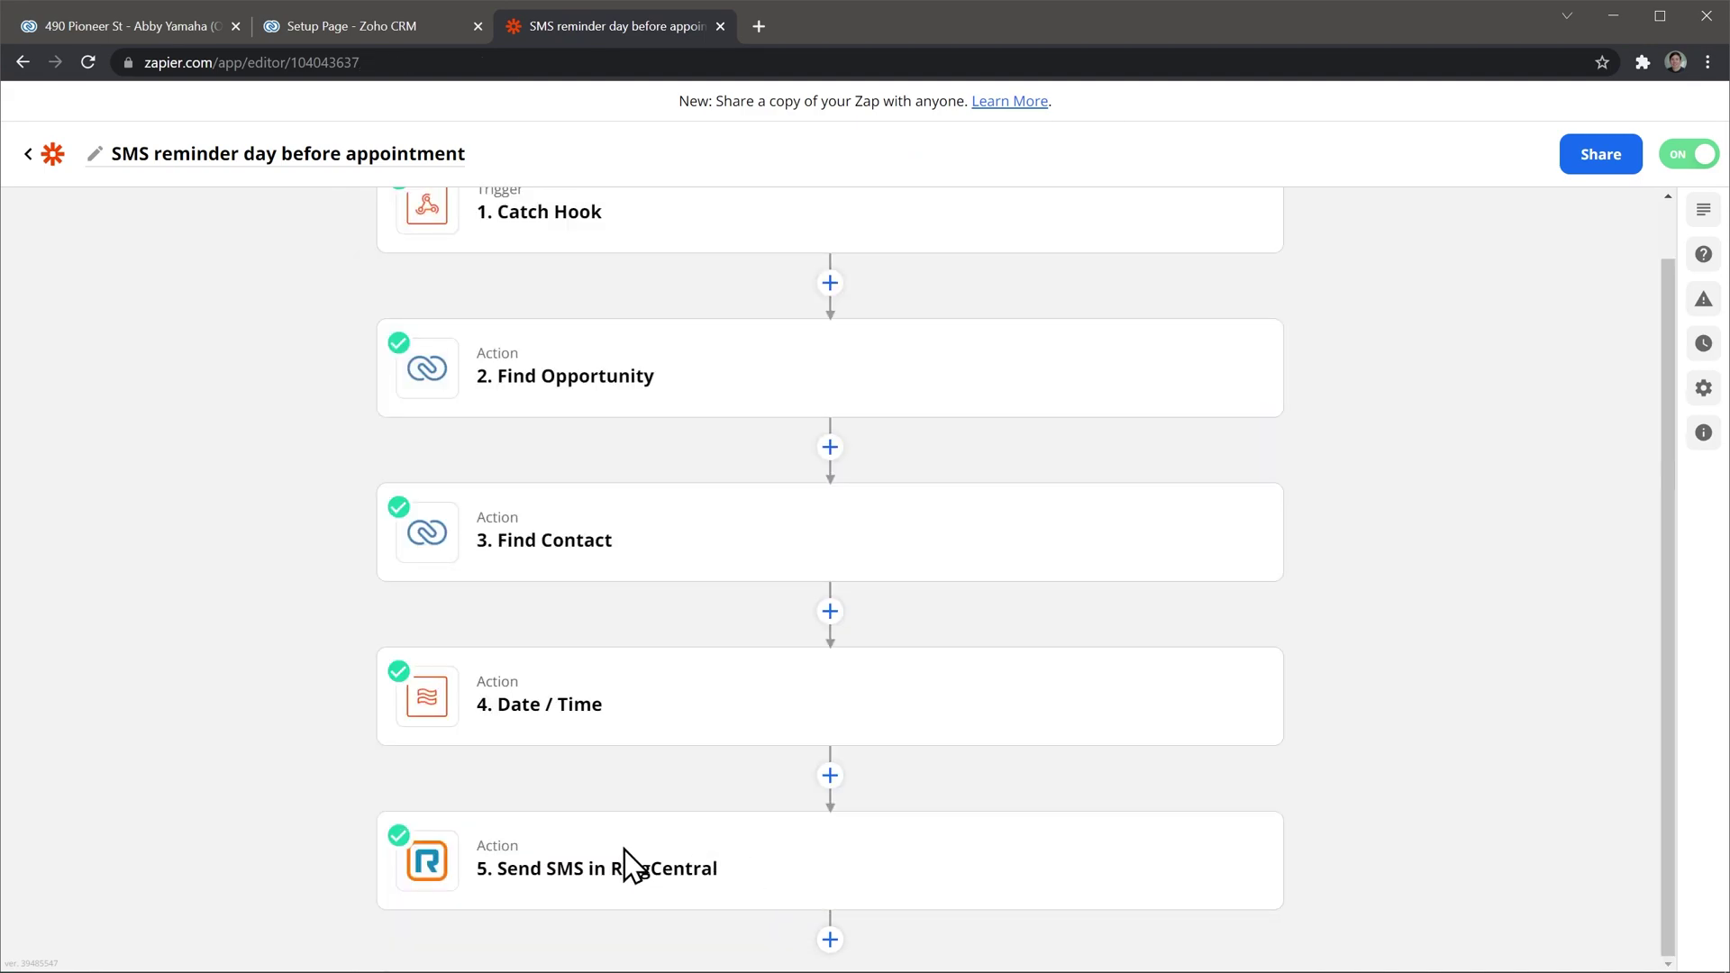
click(721, 880)
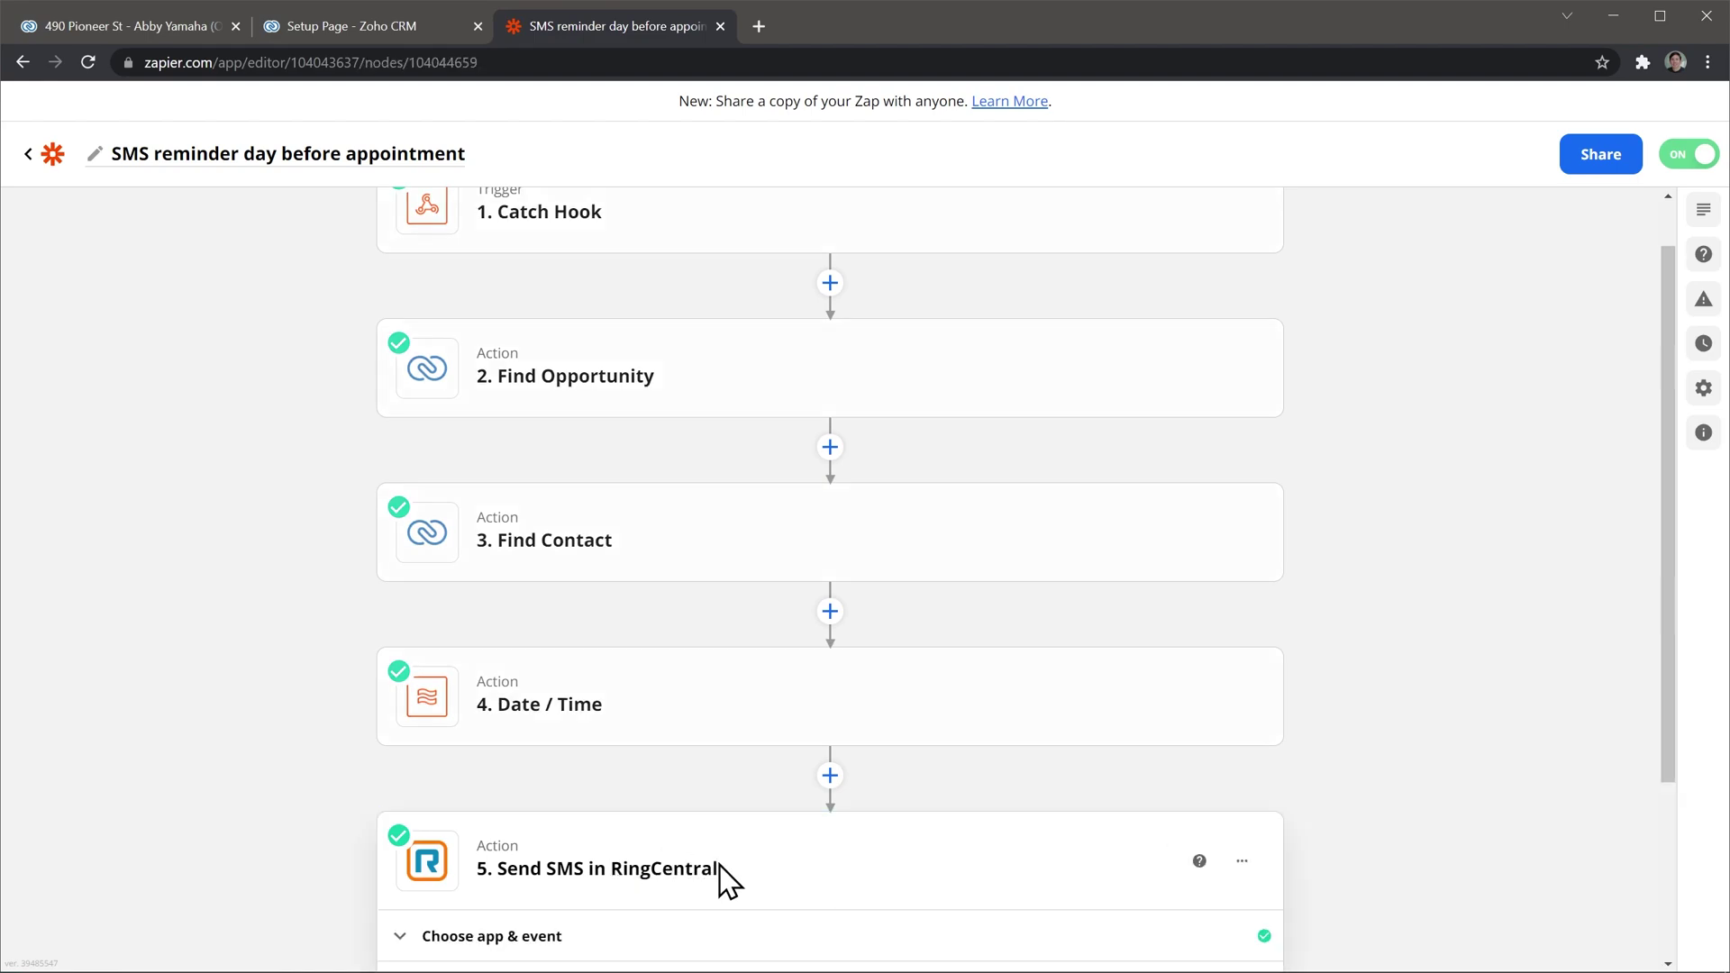
click(609, 754)
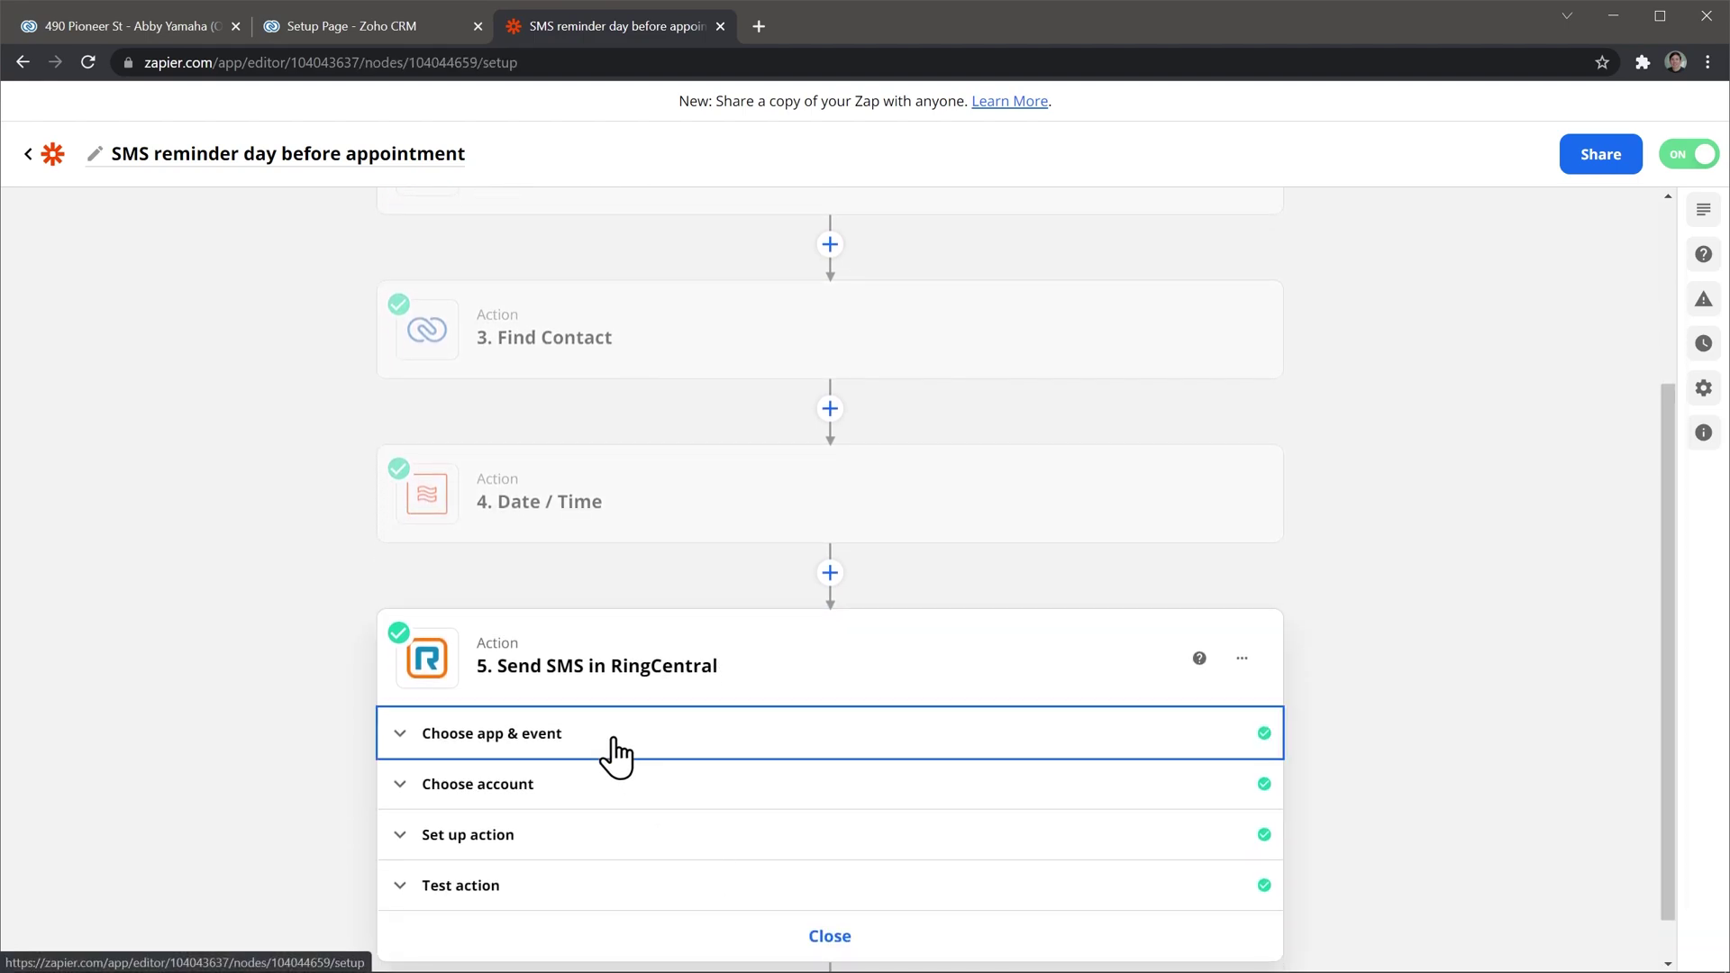
scroll(610, 814, down, 1)
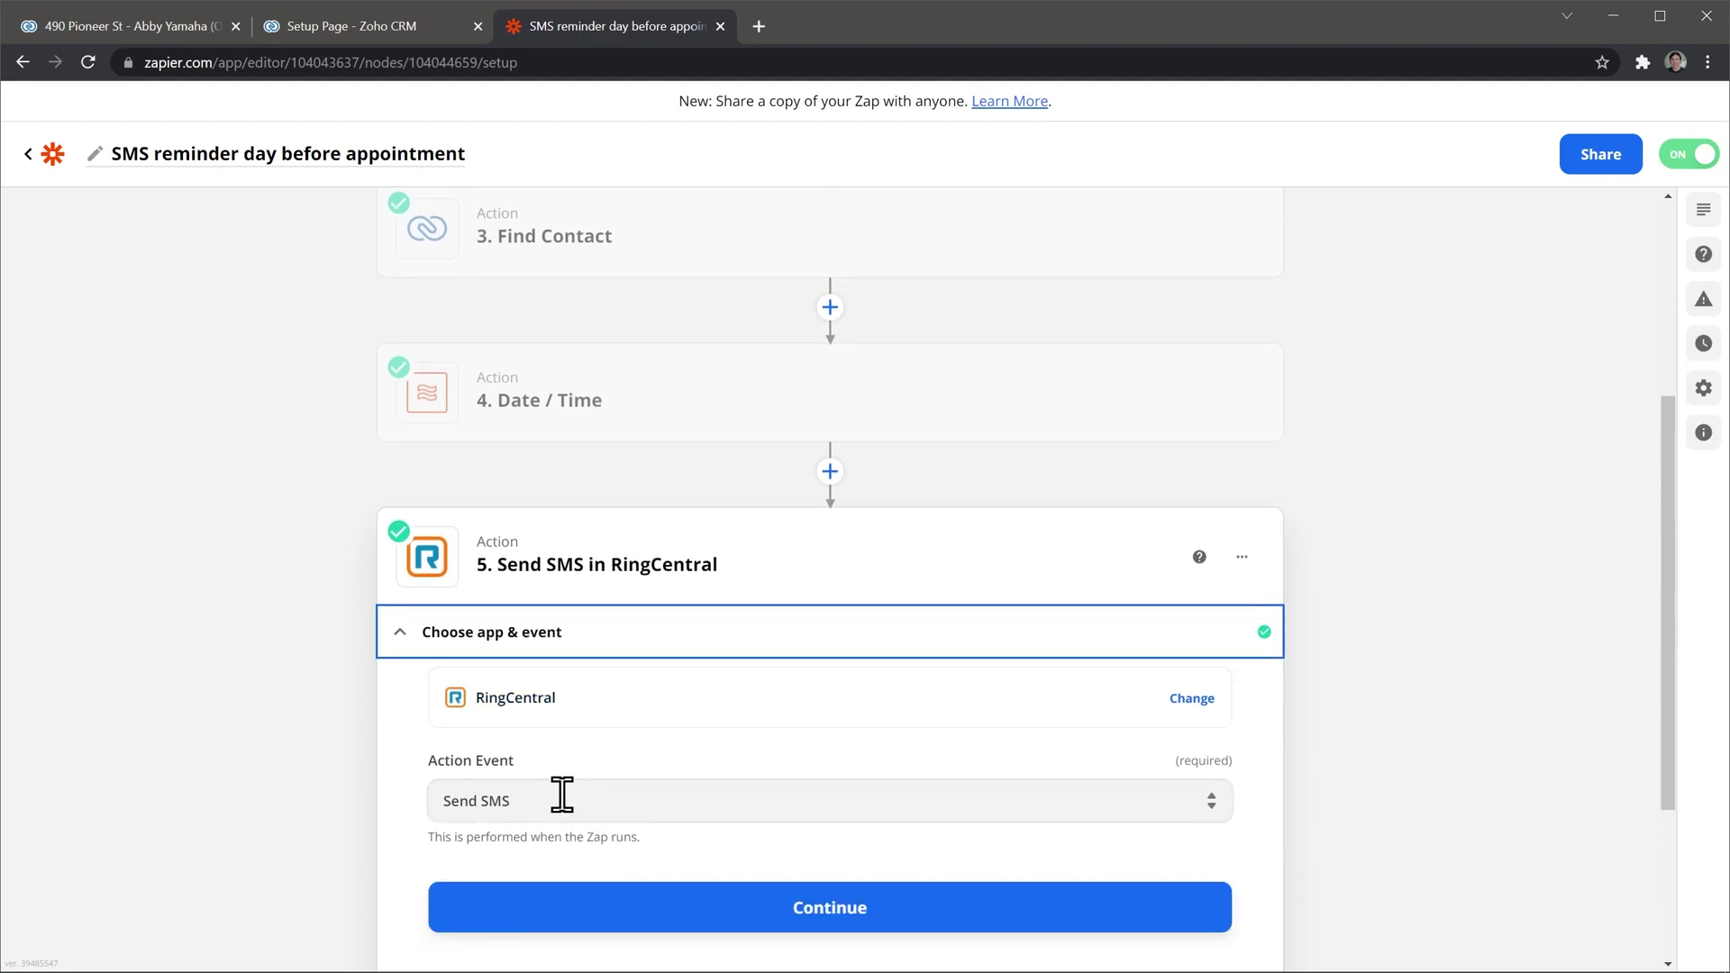
scroll(572, 797, down, 2)
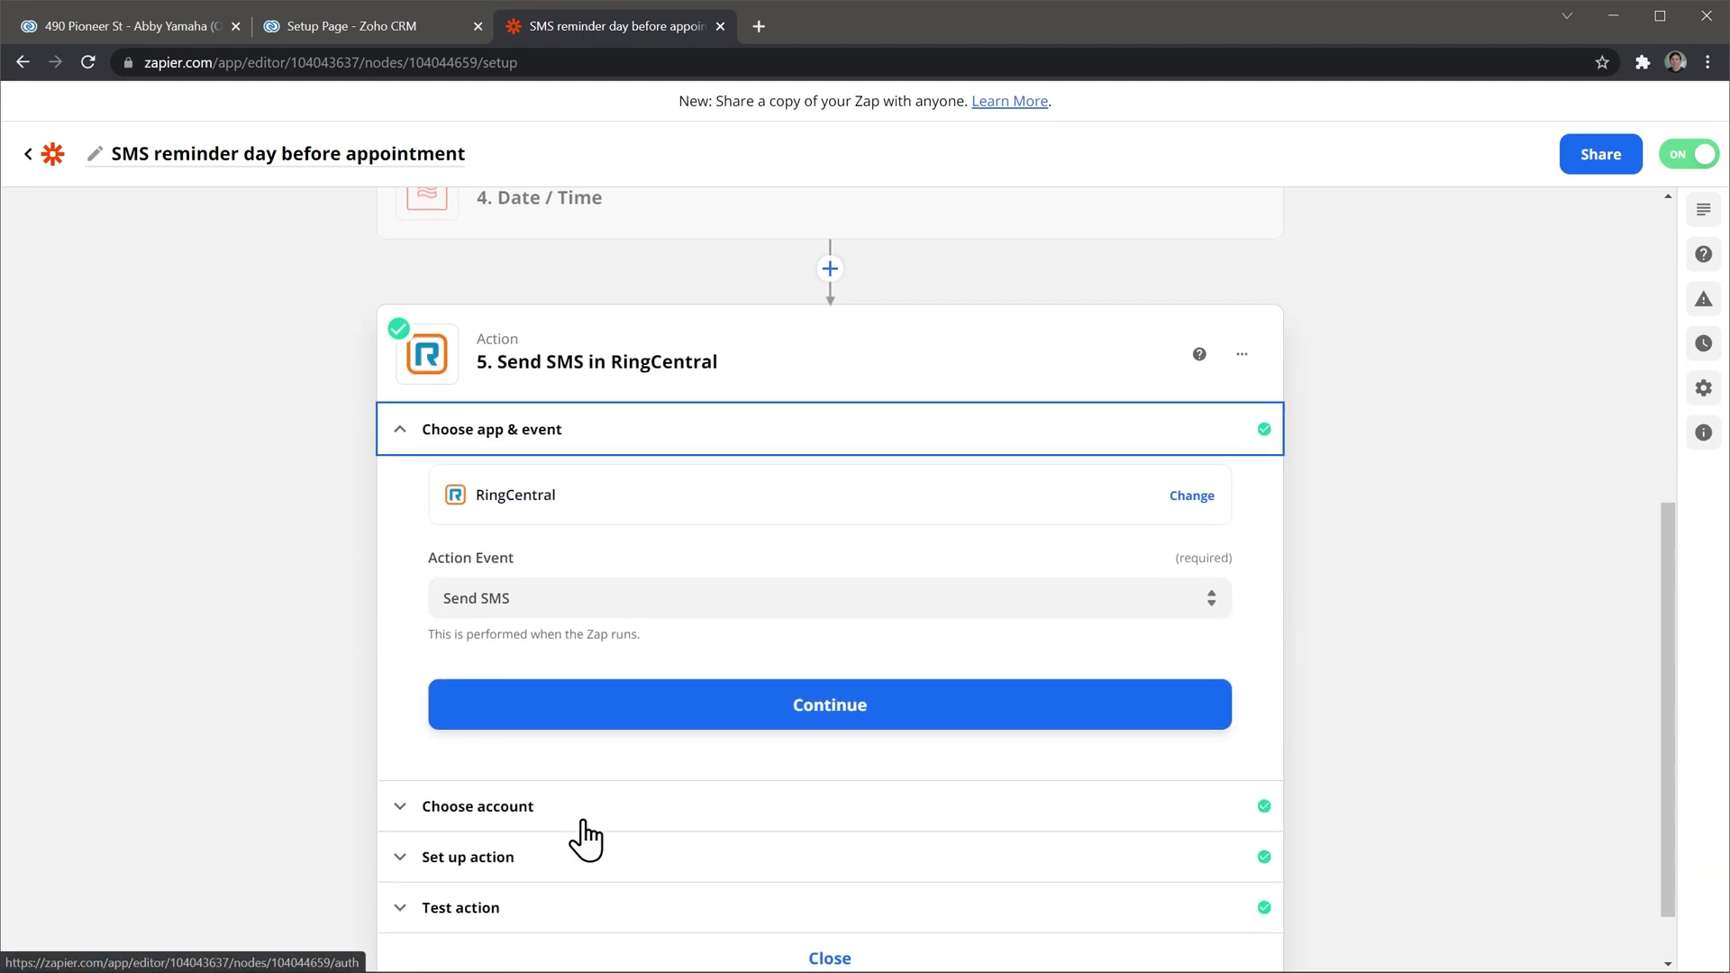
click(575, 857)
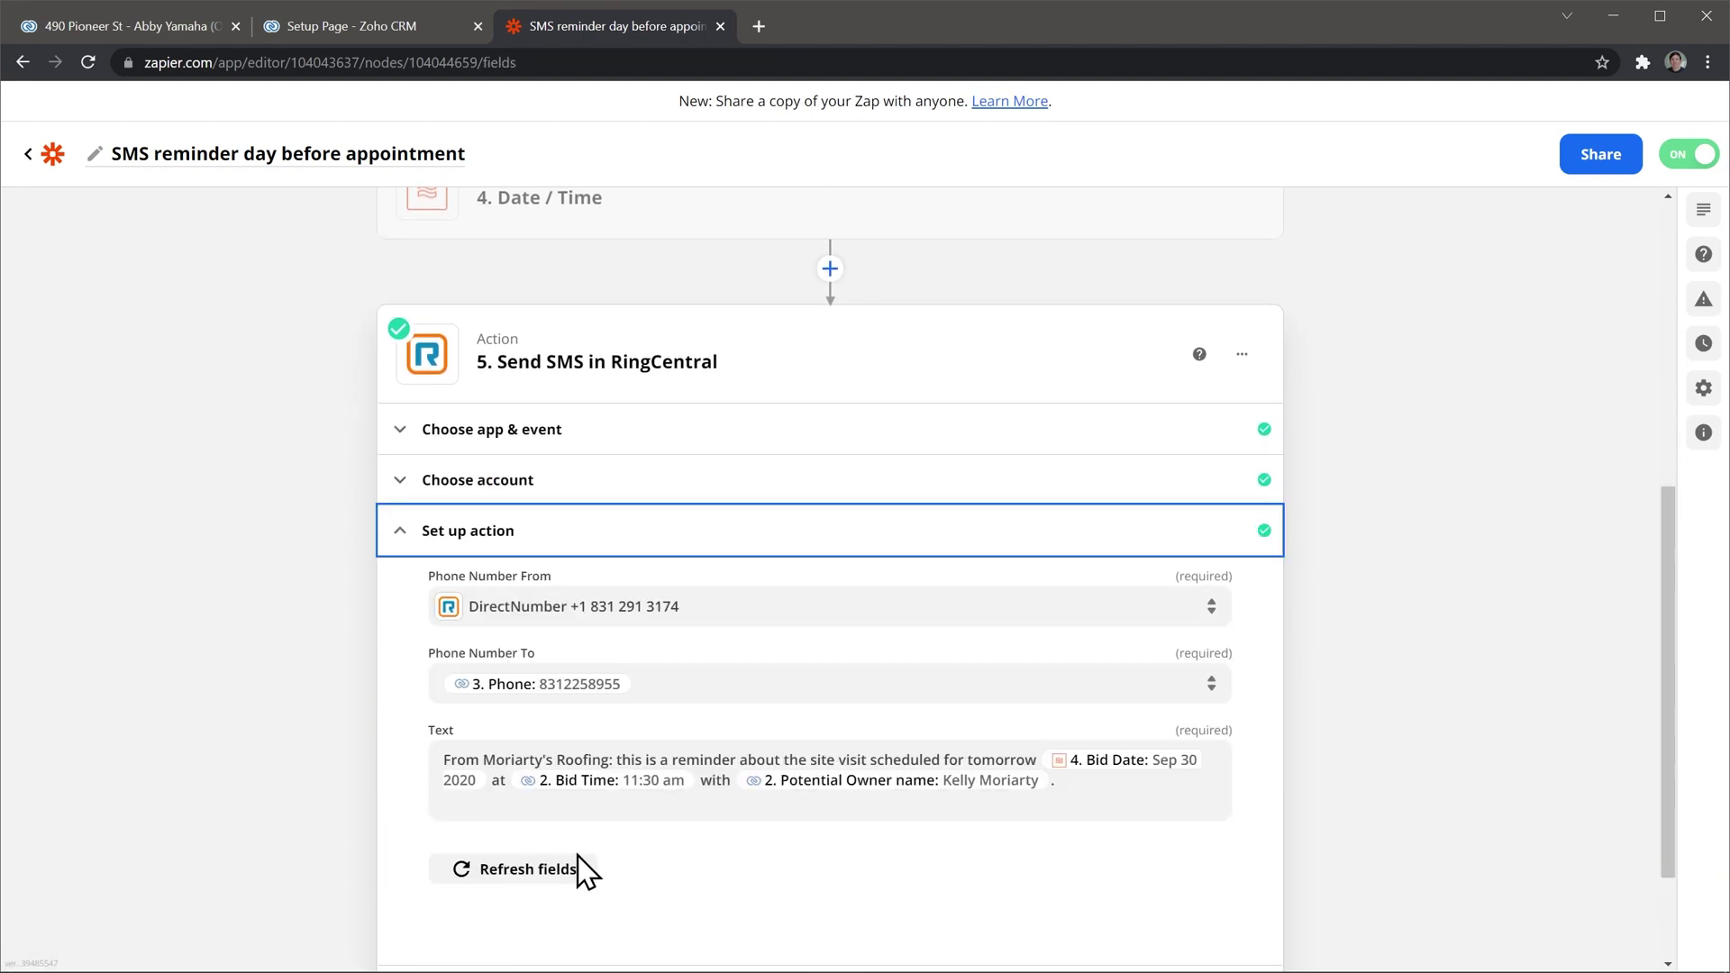